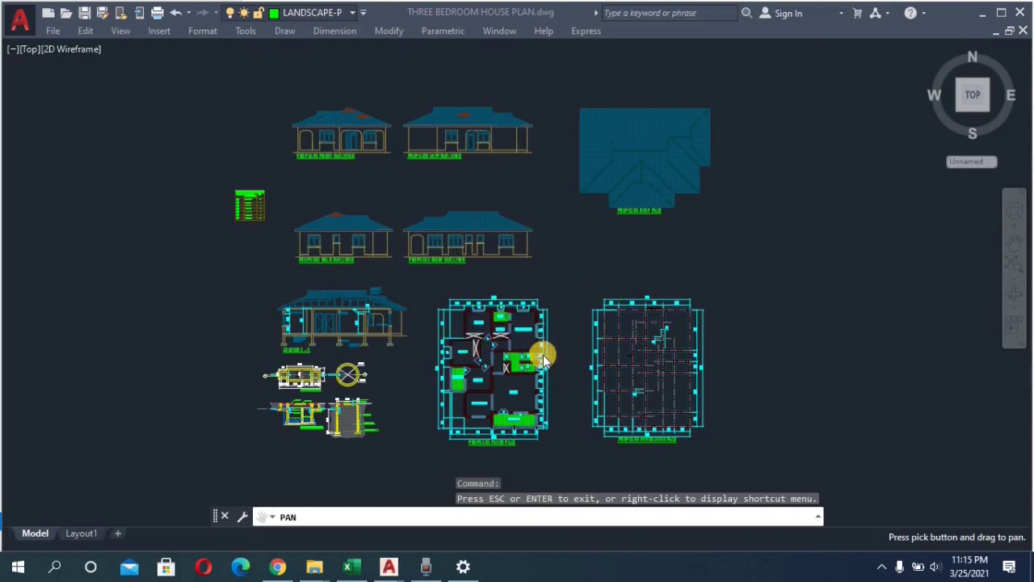
Zoom into the floor plan and pan across it to the dining room and lounge.
scroll(543, 360, up, 3)
scroll(541, 353, up, 3)
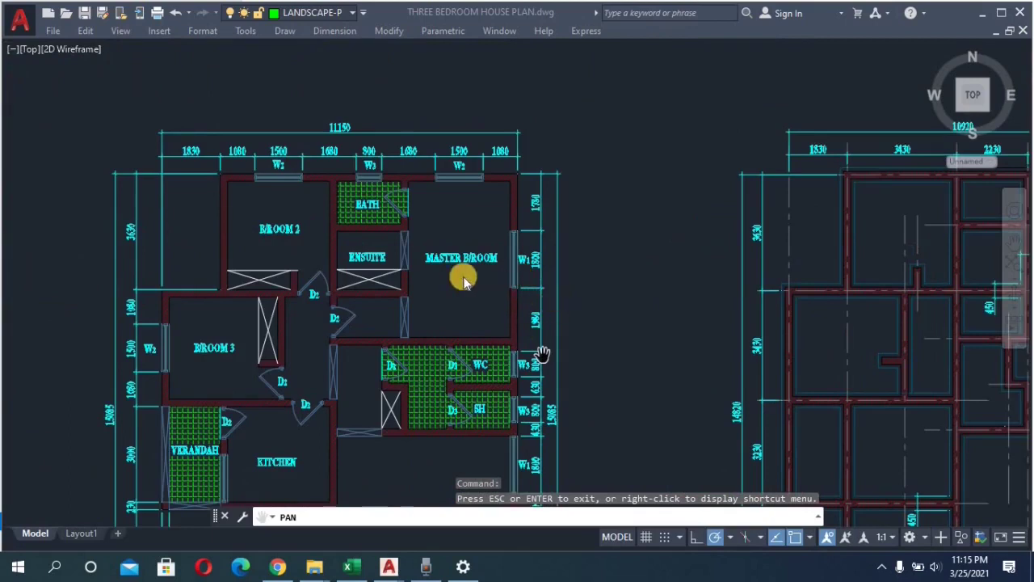
click(660, 298)
mouse_move(419, 204)
mouse_down()
mouse_move(616, 429)
mouse_move(625, 347)
mouse_up()
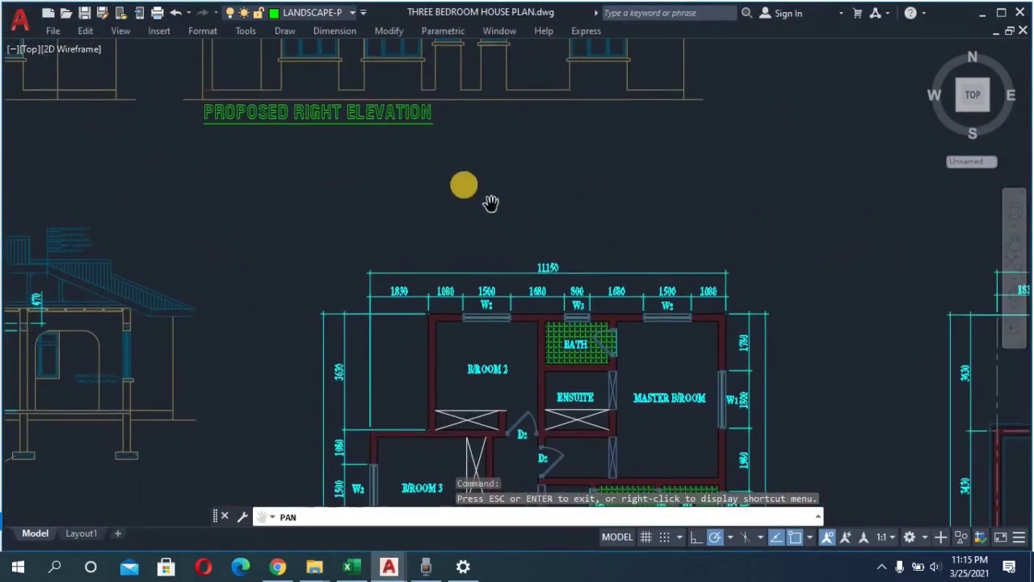
drag(489, 404, 467, 246)
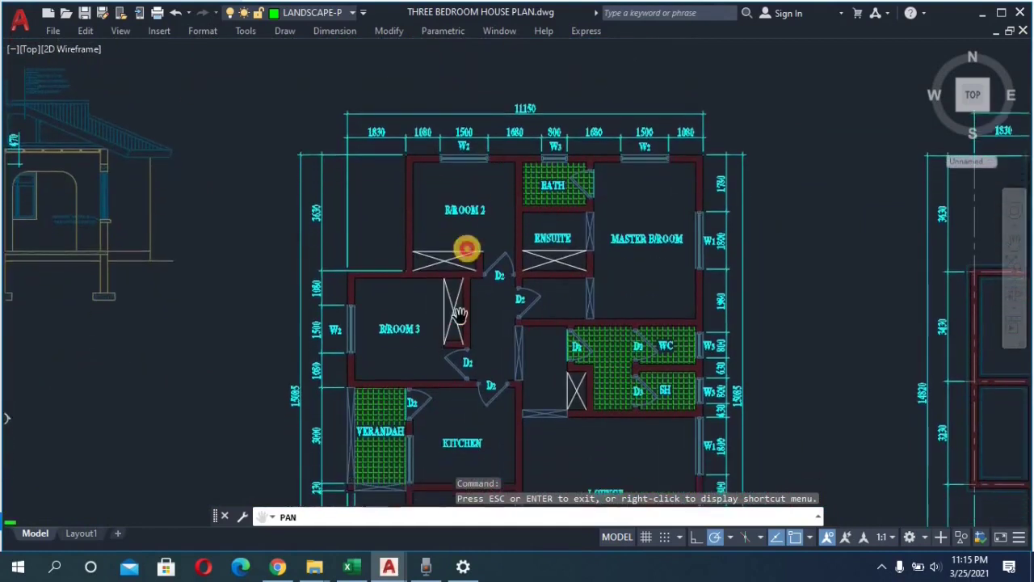
drag(458, 314, 472, 224)
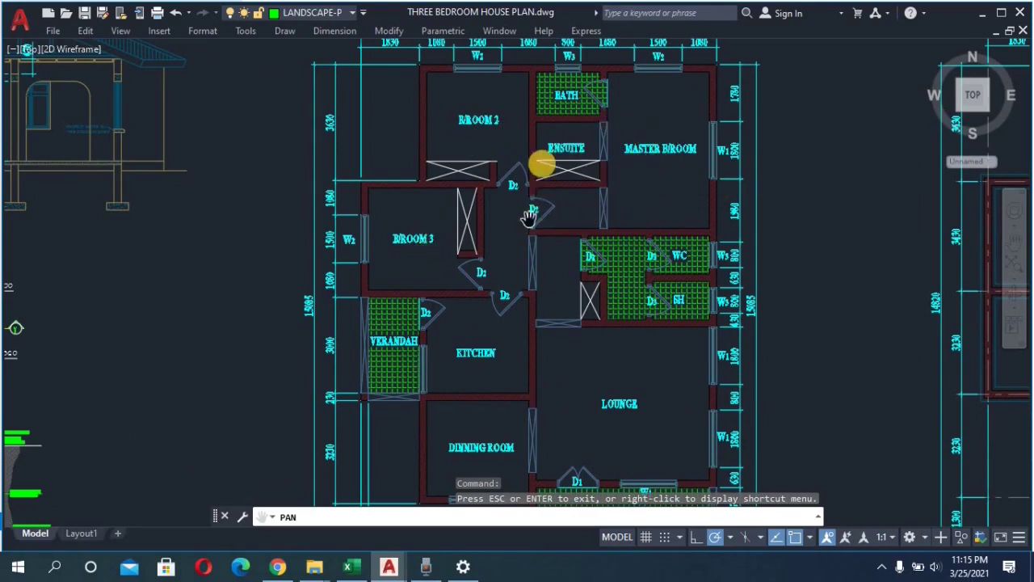
Pan up to bring the Proposed Rear and Right Elevations above the plan into view.
drag(522, 199, 506, 281)
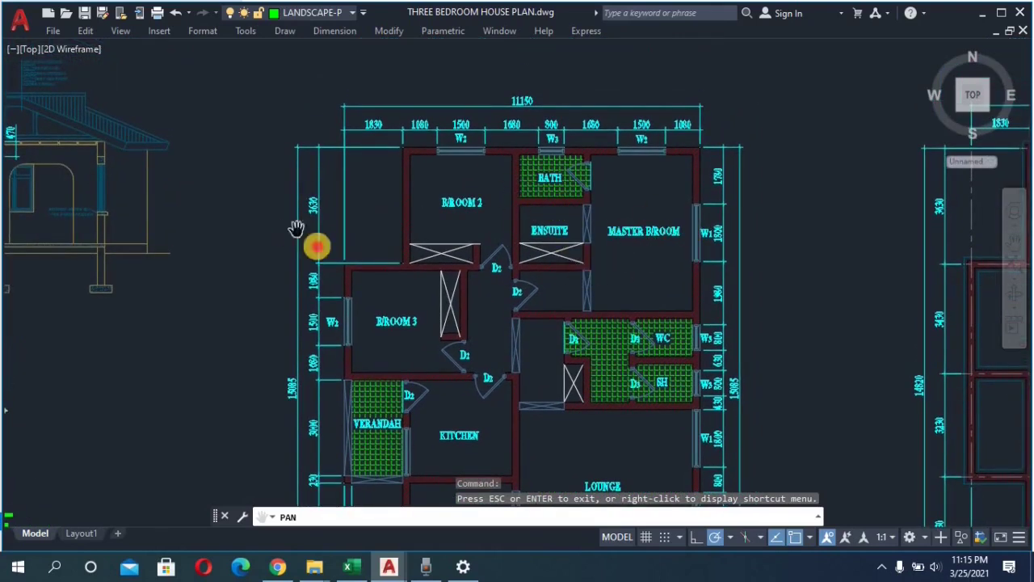
drag(297, 229, 421, 308)
drag(242, 81, 369, 194)
Pan across the right elevation, roof plan, left elevation and the whole front elevation.
drag(163, 98, 248, 161)
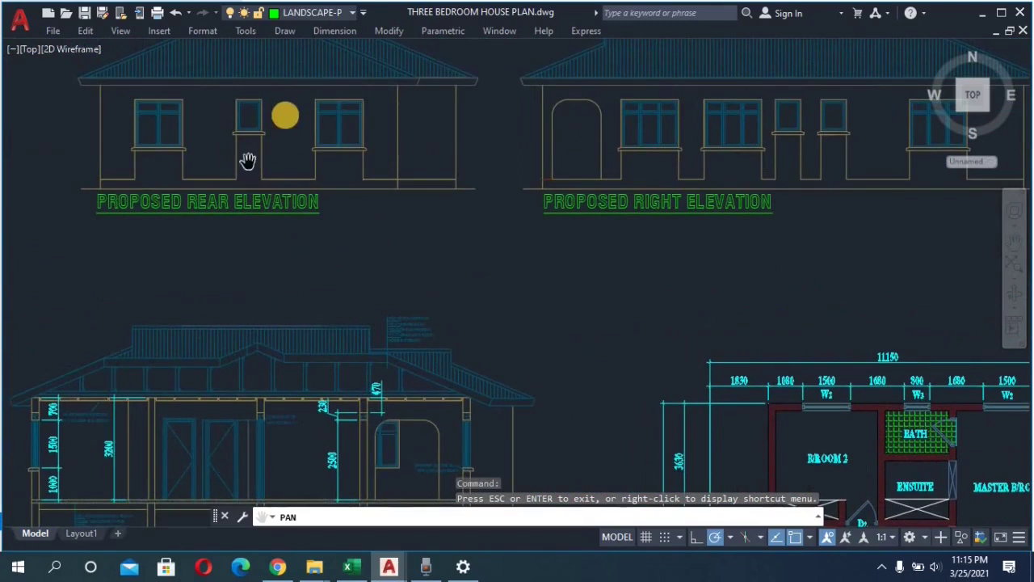
drag(652, 301, 484, 306)
mouse_move(900, 226)
mouse_down()
mouse_move(752, 256)
mouse_move(493, 386)
mouse_move(486, 404)
mouse_up()
drag(530, 159, 647, 290)
drag(297, 155, 452, 305)
drag(376, 260, 554, 284)
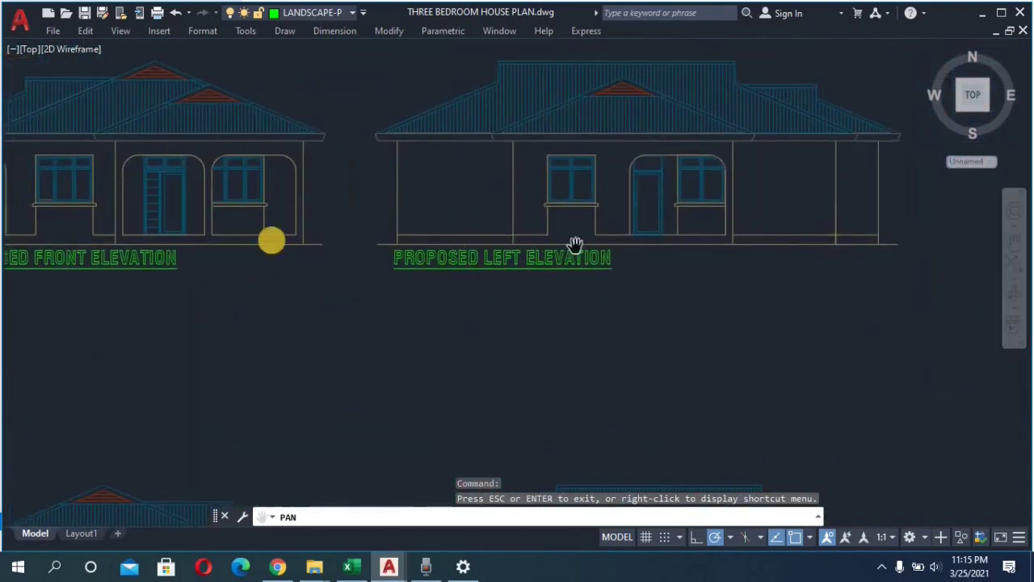
mouse_move(80, 249)
mouse_down()
mouse_move(208, 286)
mouse_move(212, 260)
mouse_up()
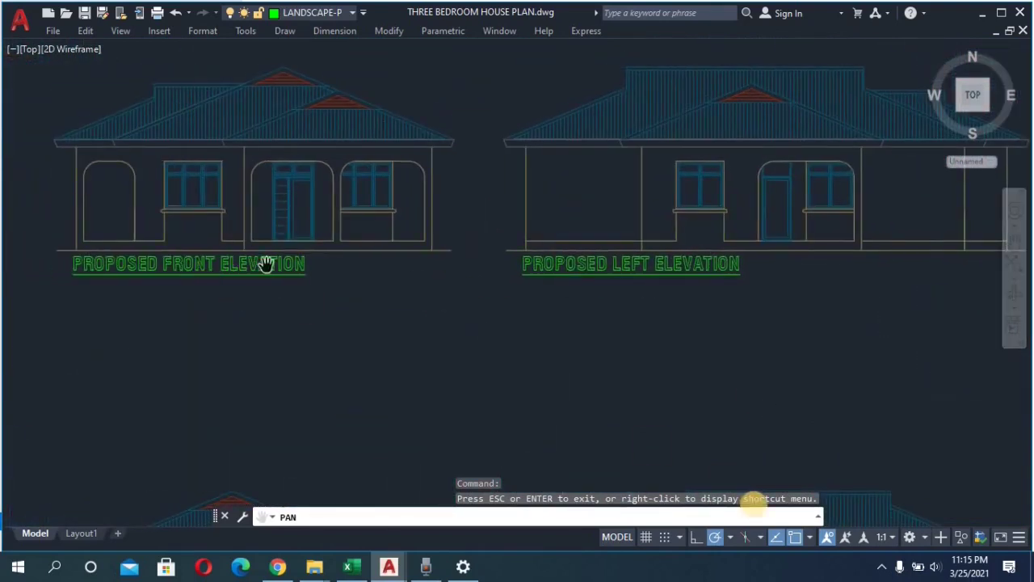
Pan back down until the dimensioned floor plan fills the view.
drag(723, 344, 639, 283)
drag(789, 400, 564, 305)
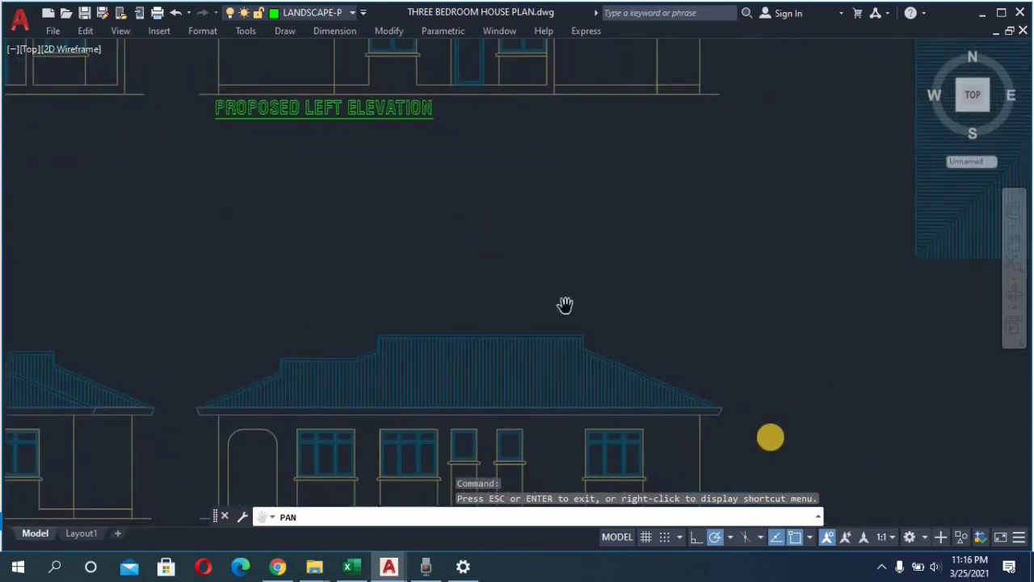
drag(753, 399, 748, 283)
drag(835, 399, 714, 252)
drag(644, 487, 558, 362)
drag(601, 303, 688, 194)
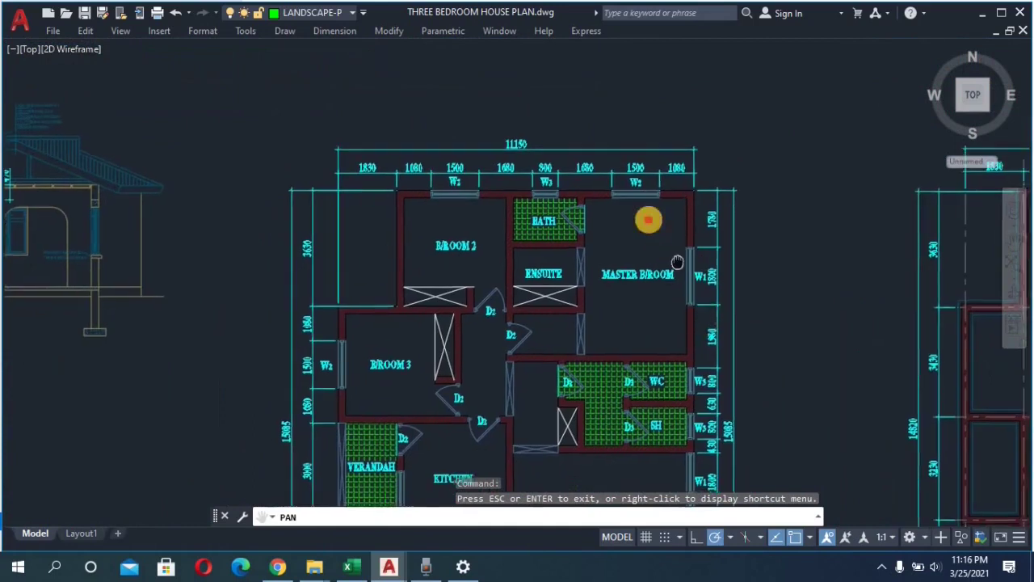
Pan and zoom over the top rooms and 11150 dimension chain, down past Bedroom 2.
drag(677, 261, 614, 168)
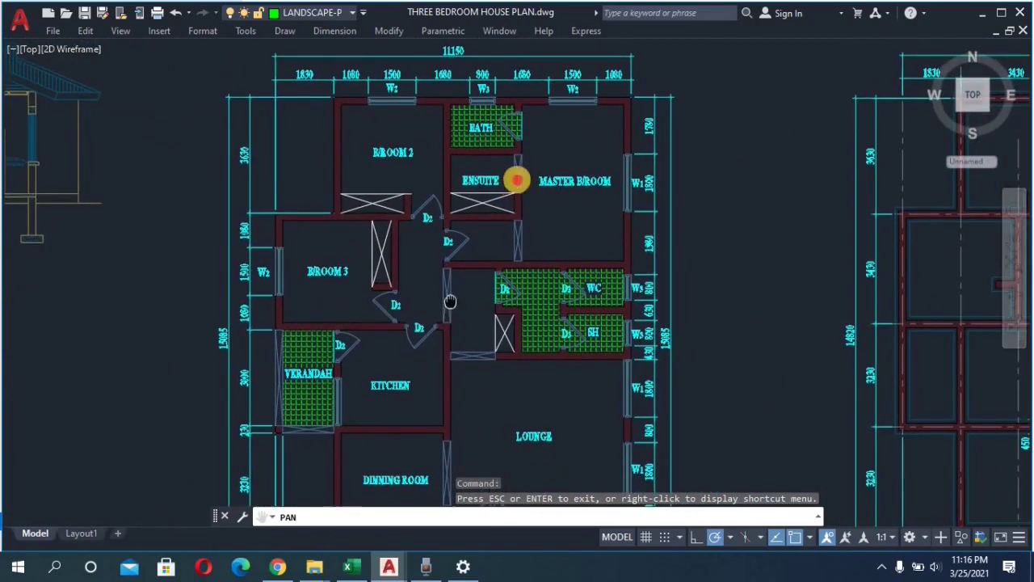
drag(450, 301, 528, 150)
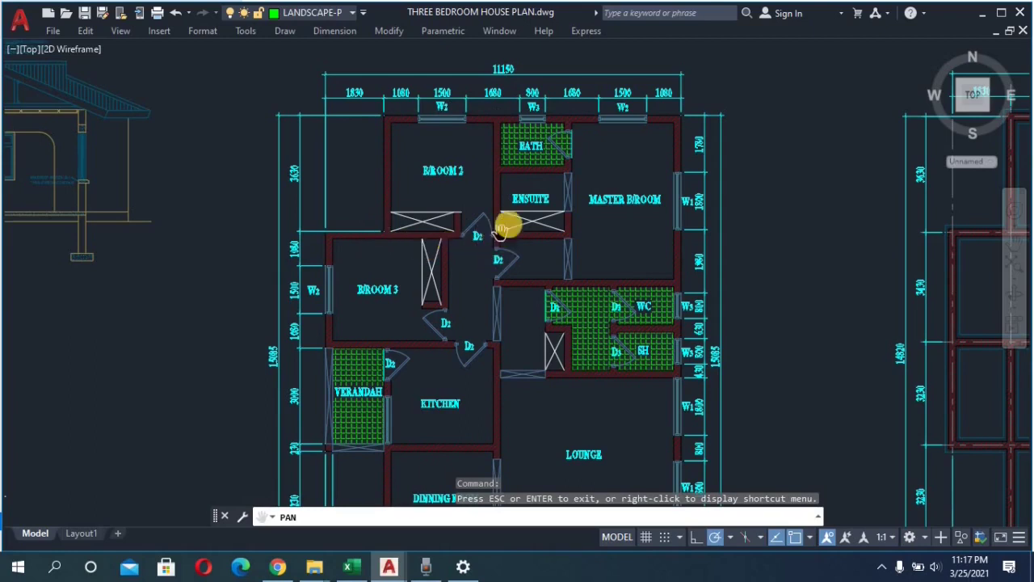
drag(434, 150, 423, 272)
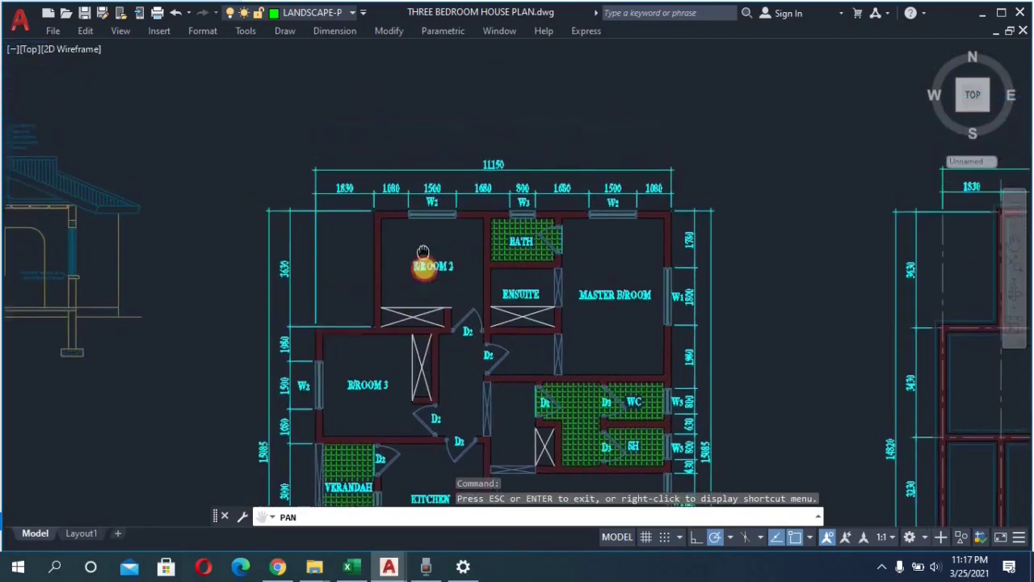
drag(422, 208, 410, 251)
scroll(409, 251, up, 2)
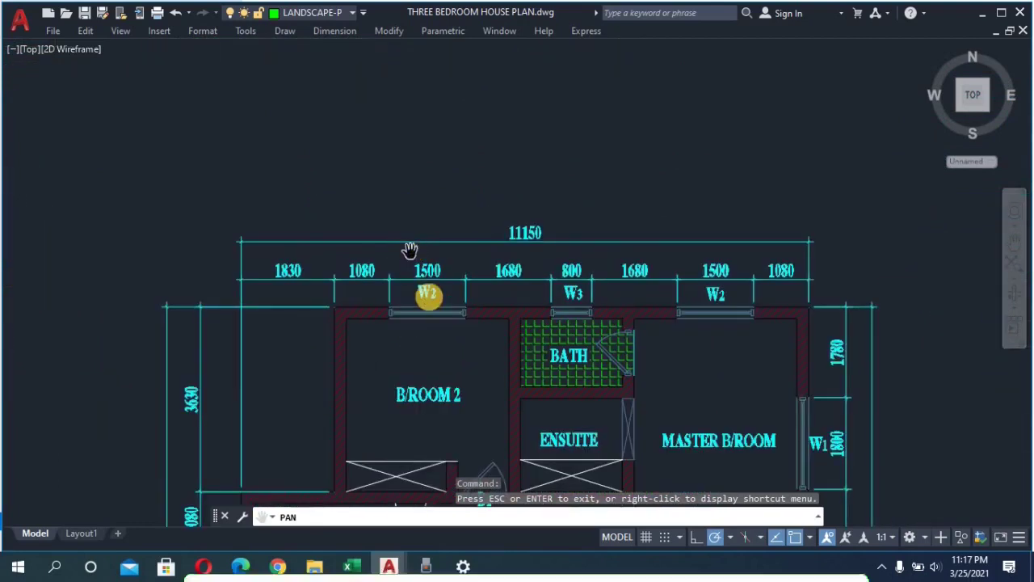
drag(401, 327, 390, 299)
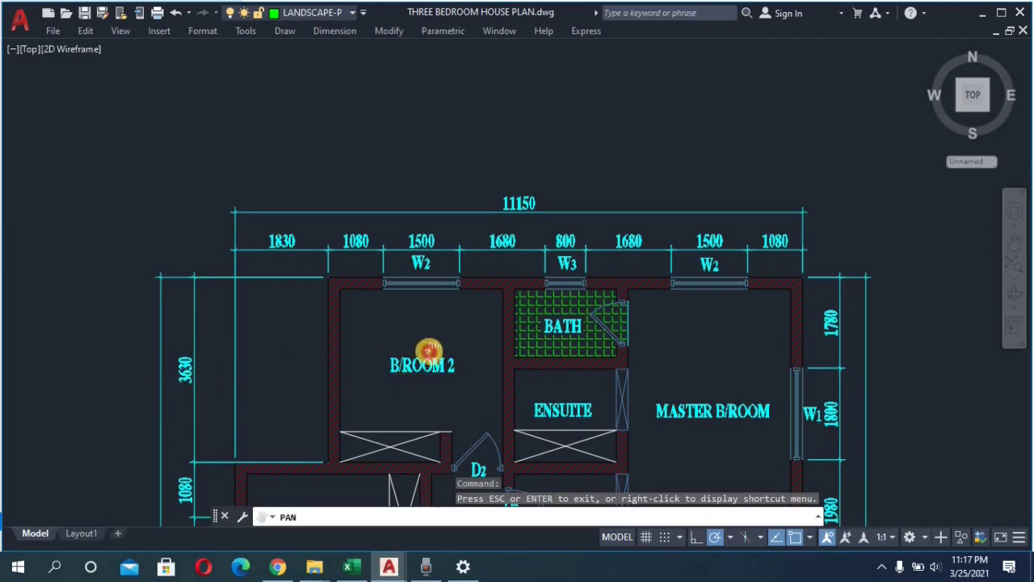
drag(429, 350, 438, 263)
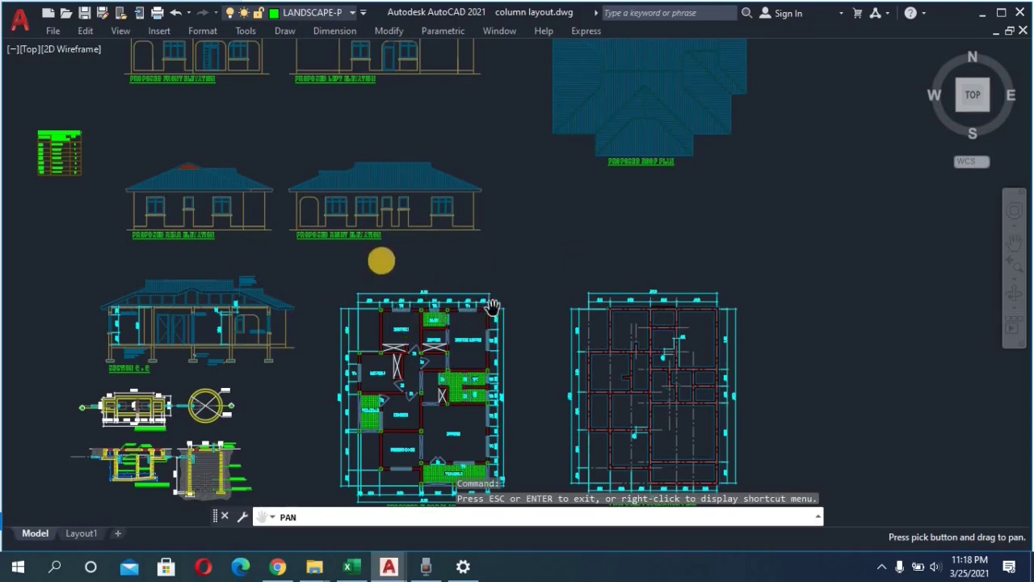
Zoom in and center the columns around B/ROOM 3, MASTER B/ROOM, WC and SH.
scroll(521, 295, down, 2)
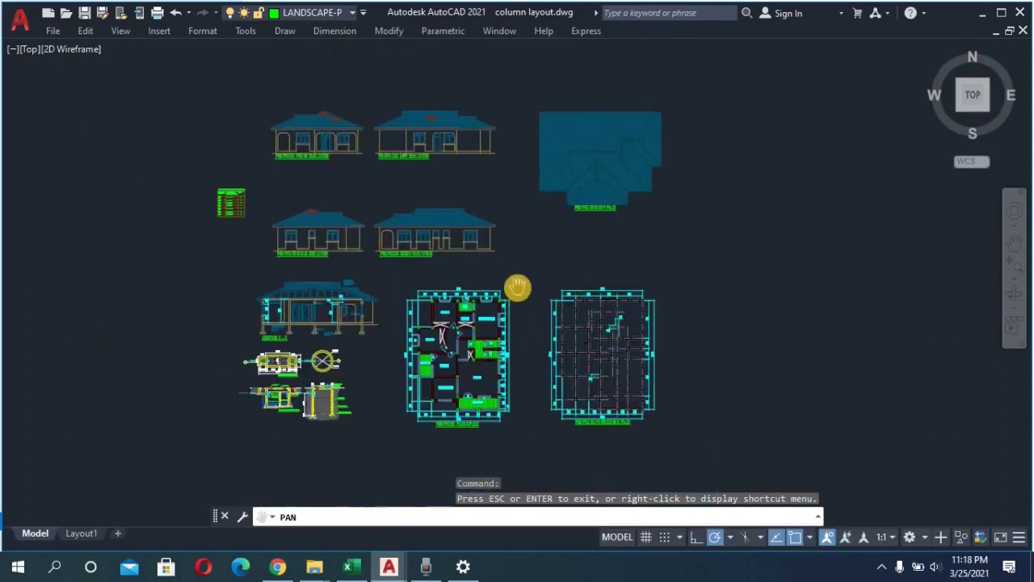
scroll(526, 318, up, 2)
scroll(524, 321, up, 2)
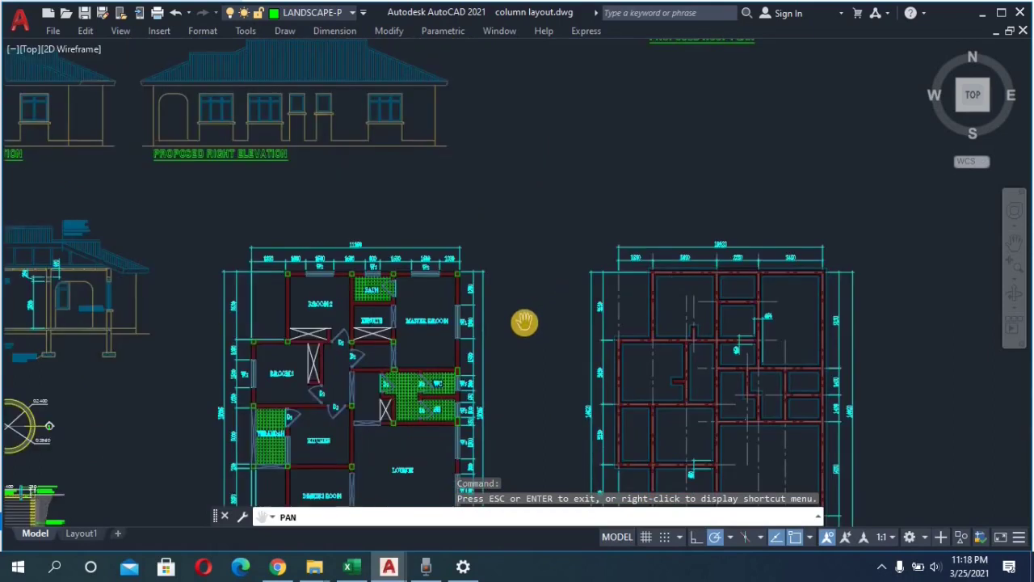
scroll(524, 323, up, 2)
scroll(524, 332, up, 2)
mouse_move(560, 307)
mouse_down()
mouse_move(776, 242)
mouse_move(961, 224)
mouse_up()
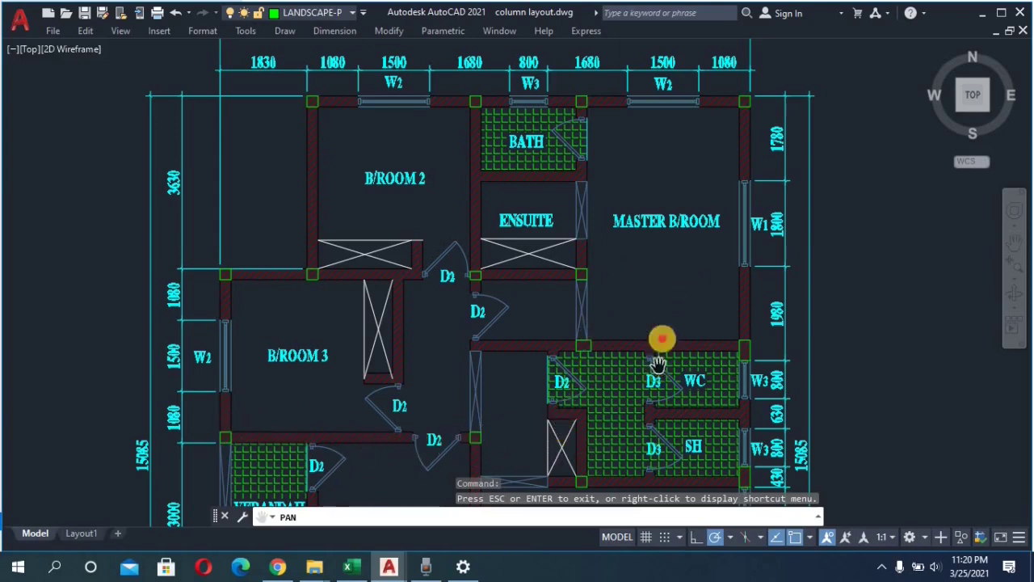
Pan down to Bedroom 3, the kitchen and the lounge with their wall-junction columns.
drag(658, 364, 650, 240)
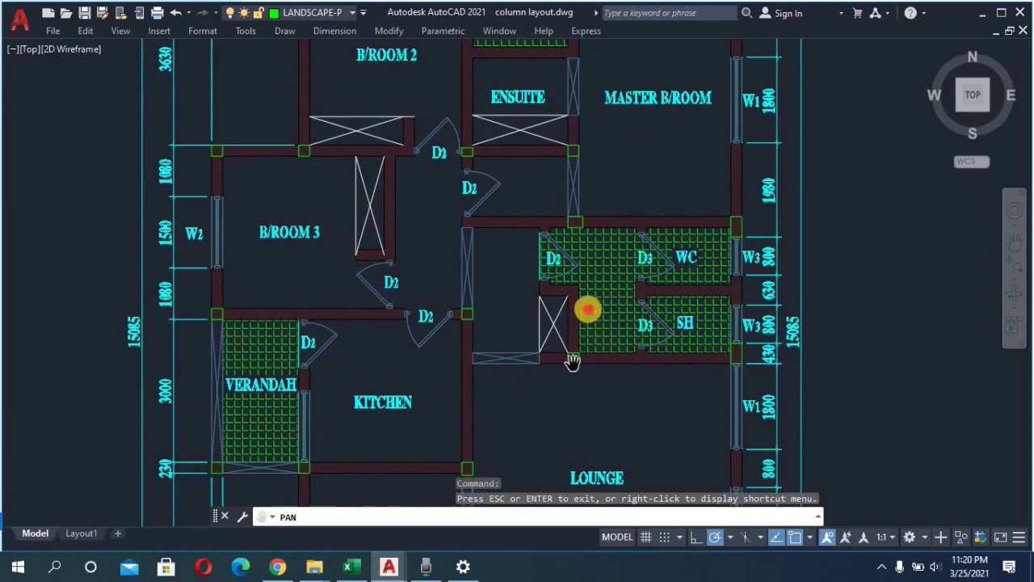
drag(572, 361, 585, 307)
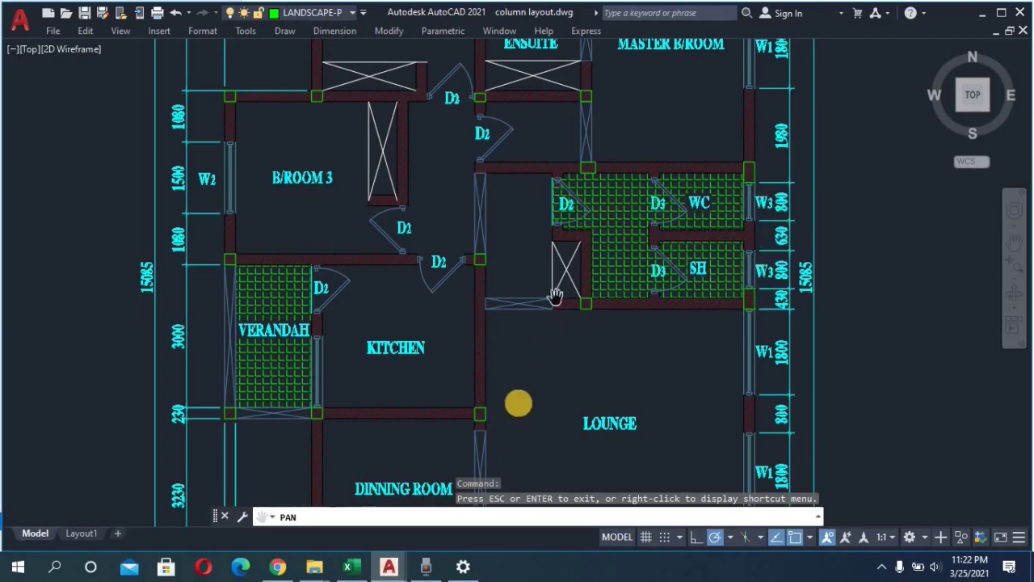
Pan down to the front verandah columns (2565, 300, 2565) and the 11150 bottom dimension.
drag(512, 409, 516, 242)
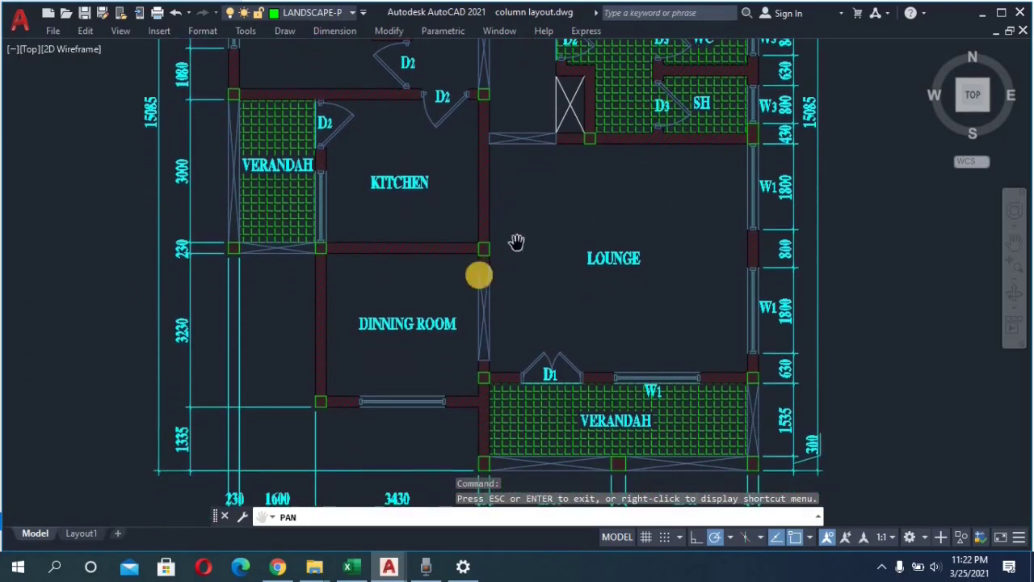
drag(592, 300, 588, 242)
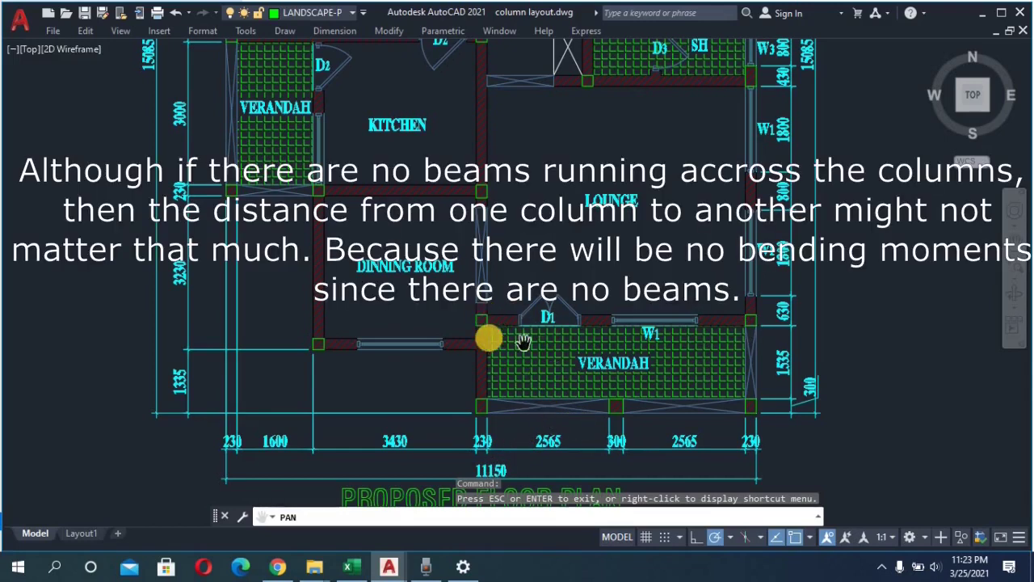
Zoom out and recenter on the whole columned floor plan beside the foundation plan.
drag(647, 202, 584, 388)
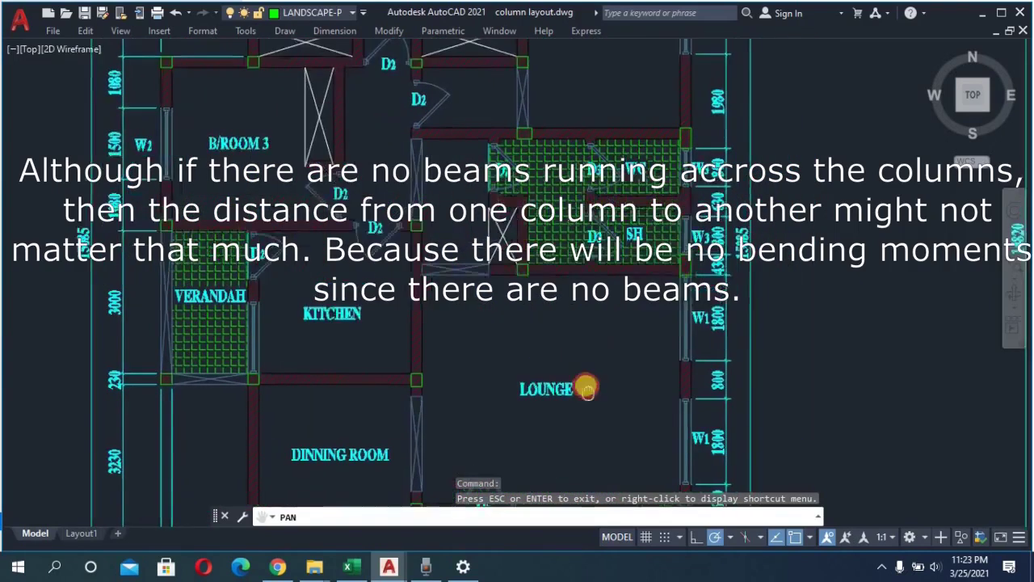
scroll(554, 242, down, 2)
drag(554, 300, 561, 335)
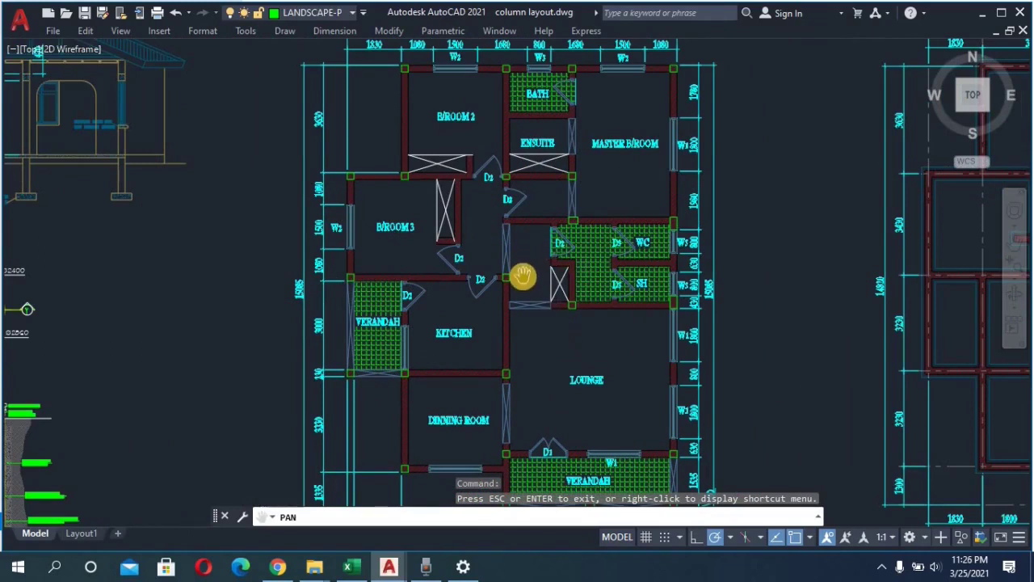
scroll(521, 276, down, 3)
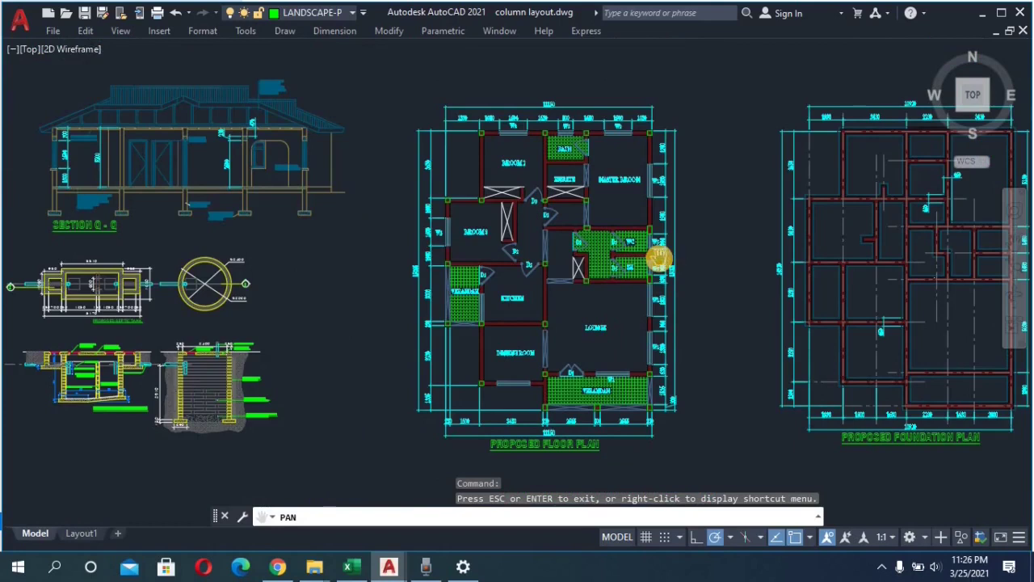